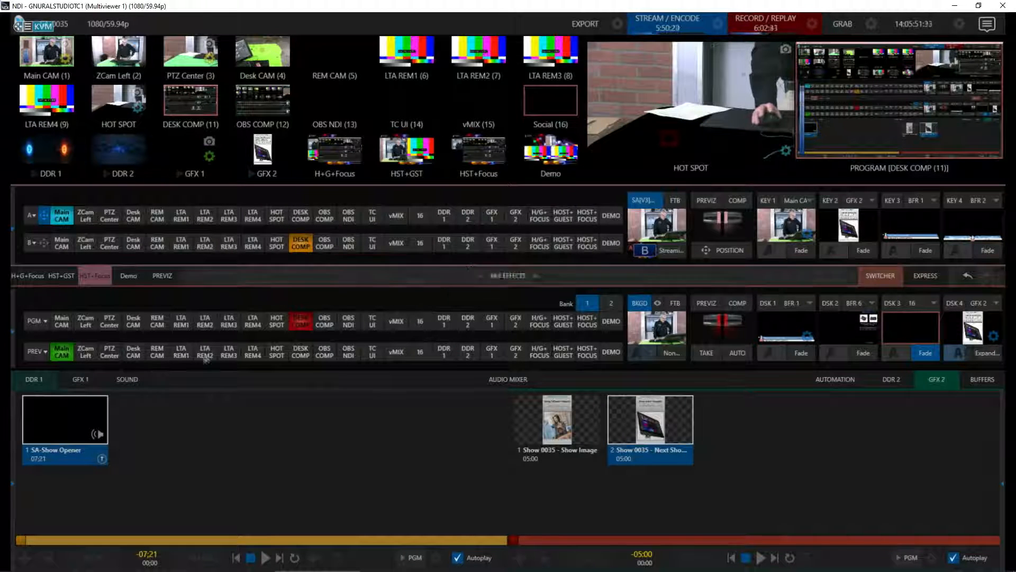
Preview PTZ Center followed by HOT SPOT, and open the HOT SPOT input's configuration.
left_click(106, 347)
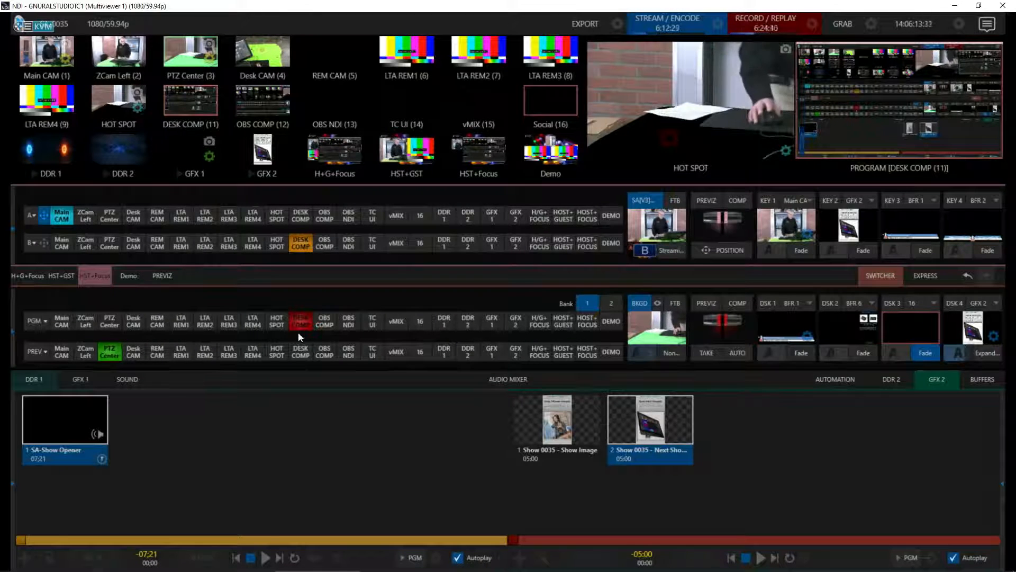
left_click(282, 352)
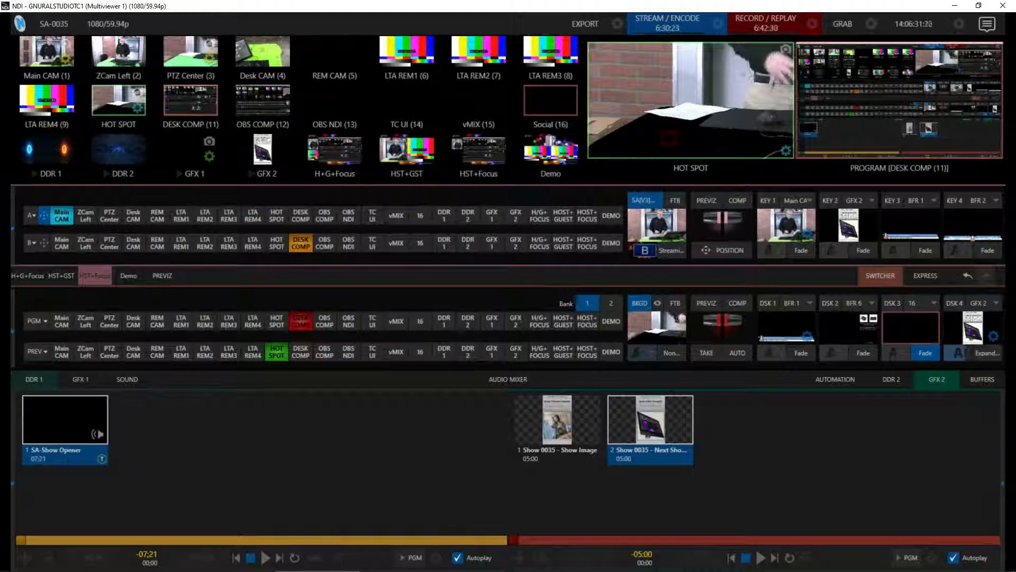
right_click(277, 324)
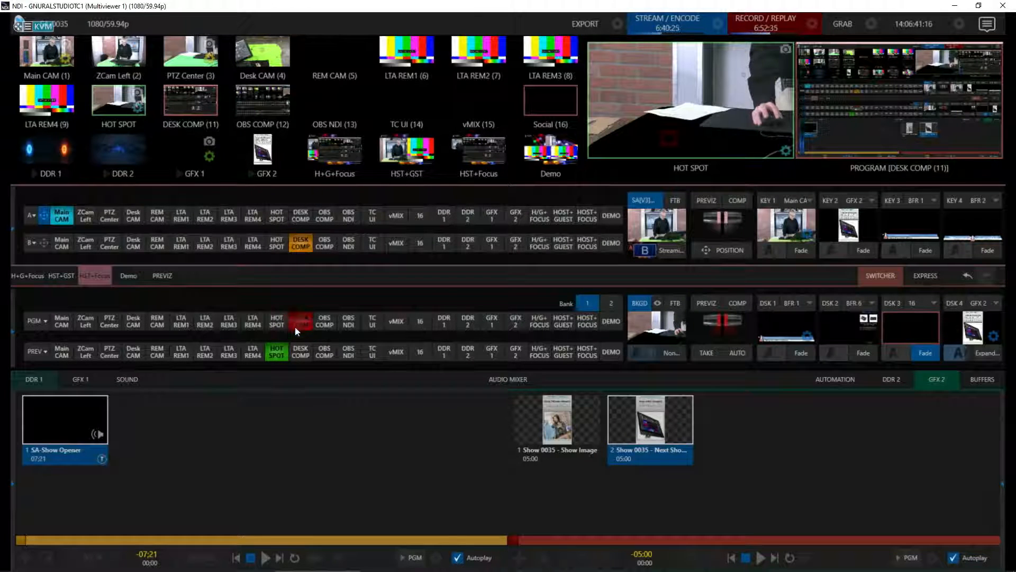
left_click(296, 327)
left_click_drag(453, 190, 526, 130)
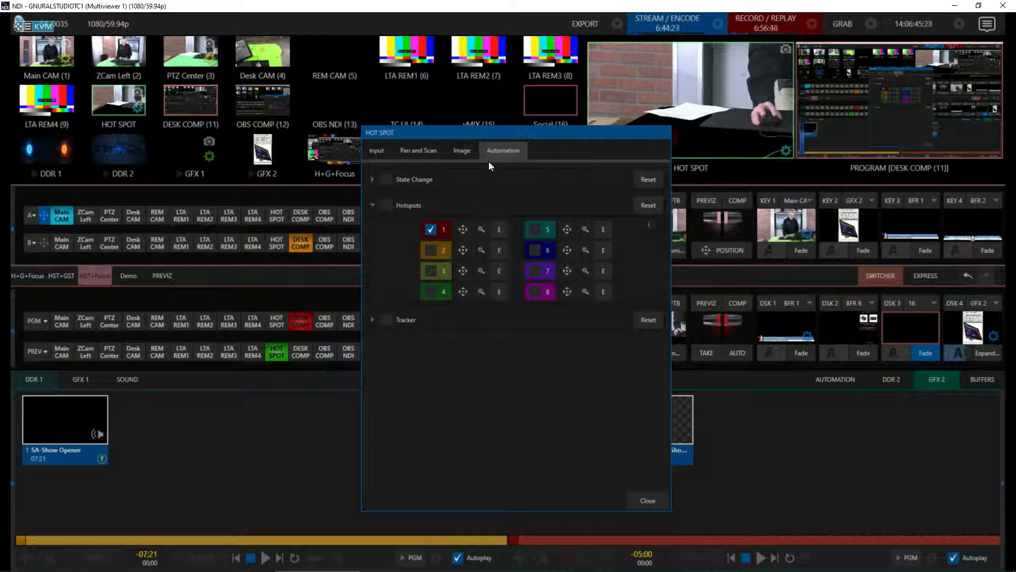
Review the HOT SPOT input's keying settings, and return to its automation settings.
left_click(462, 151)
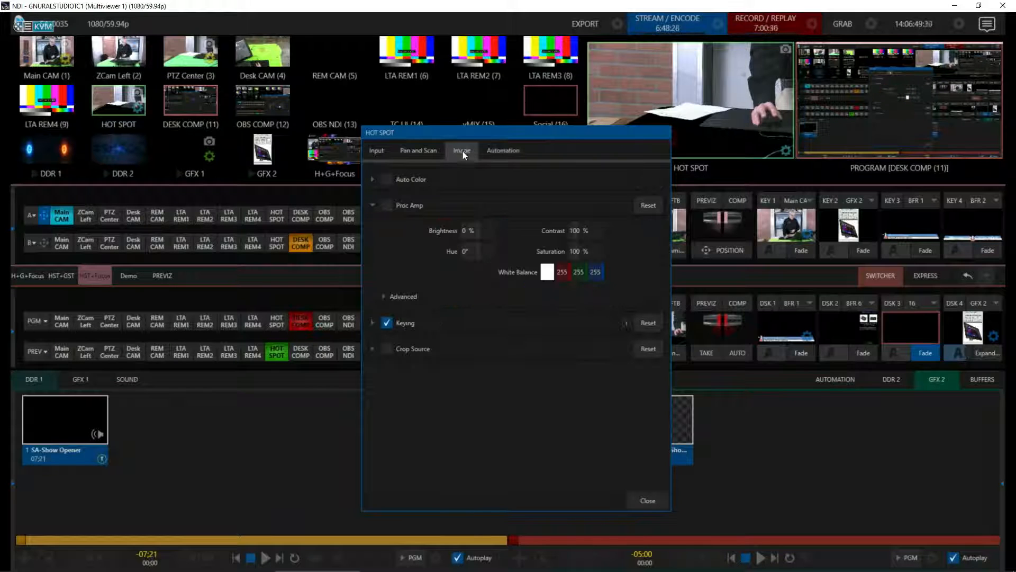
left_click(372, 320)
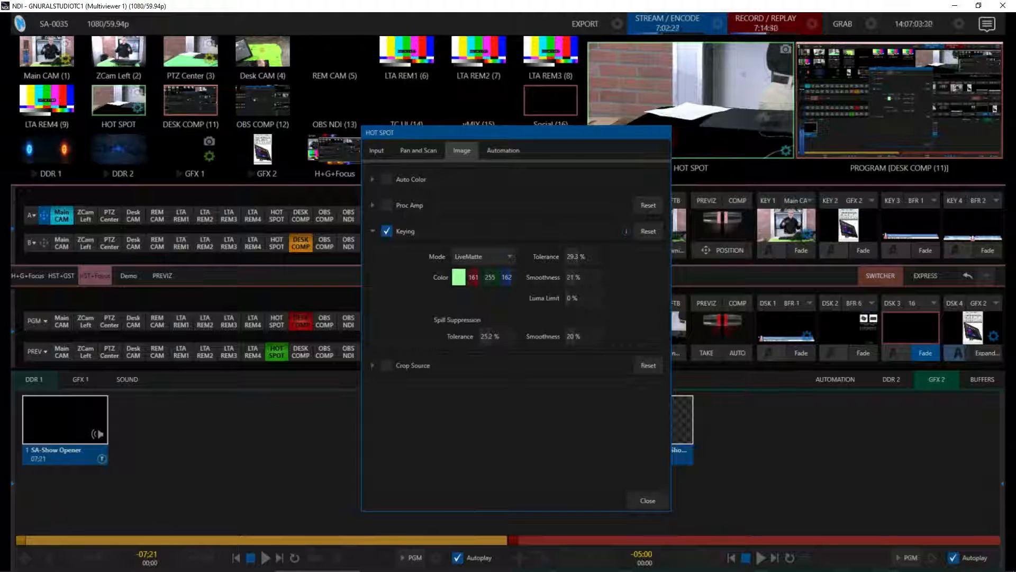
left_click(499, 148)
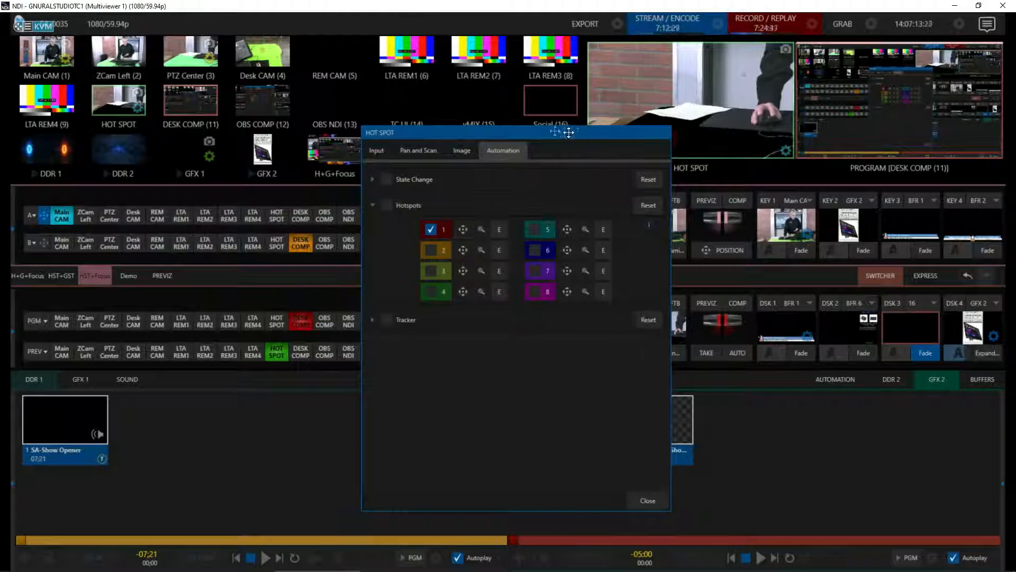
Nudge hotspot 1 slightly upward in the HOT SPOT image with hotspots enabled, and switch hotspots off again.
left_click_drag(565, 129, 445, 112)
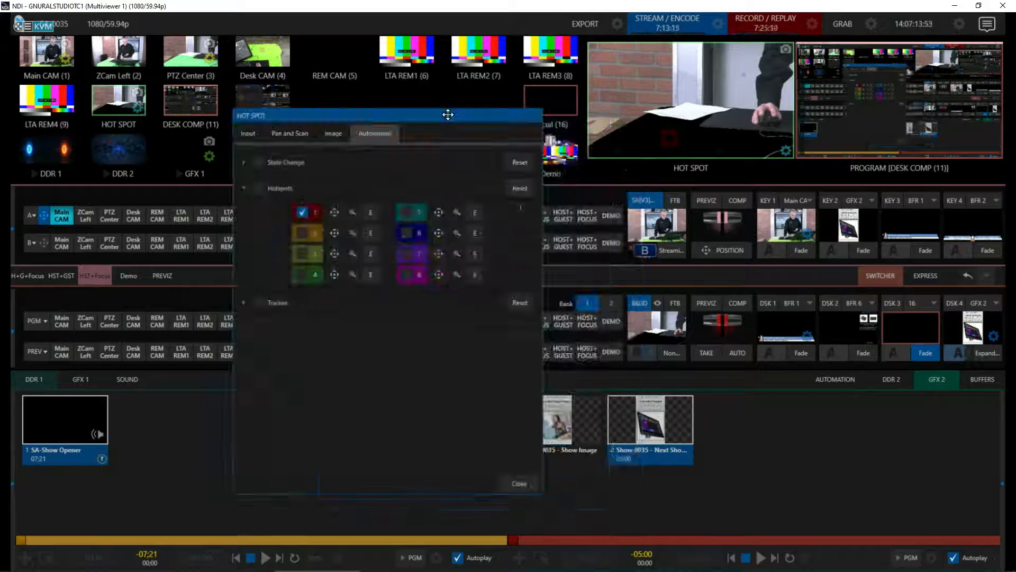
left_click(258, 188)
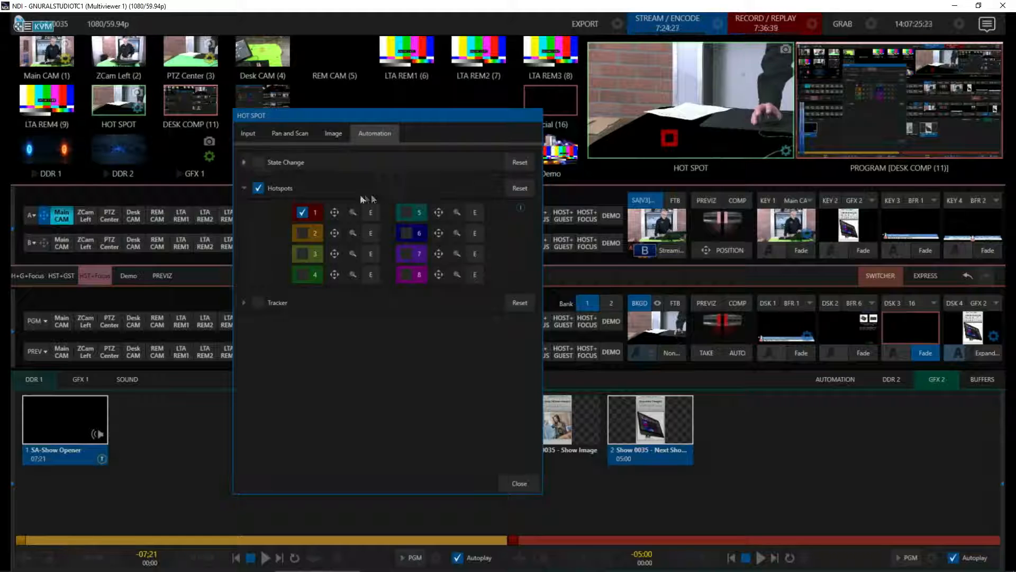
left_click(259, 188)
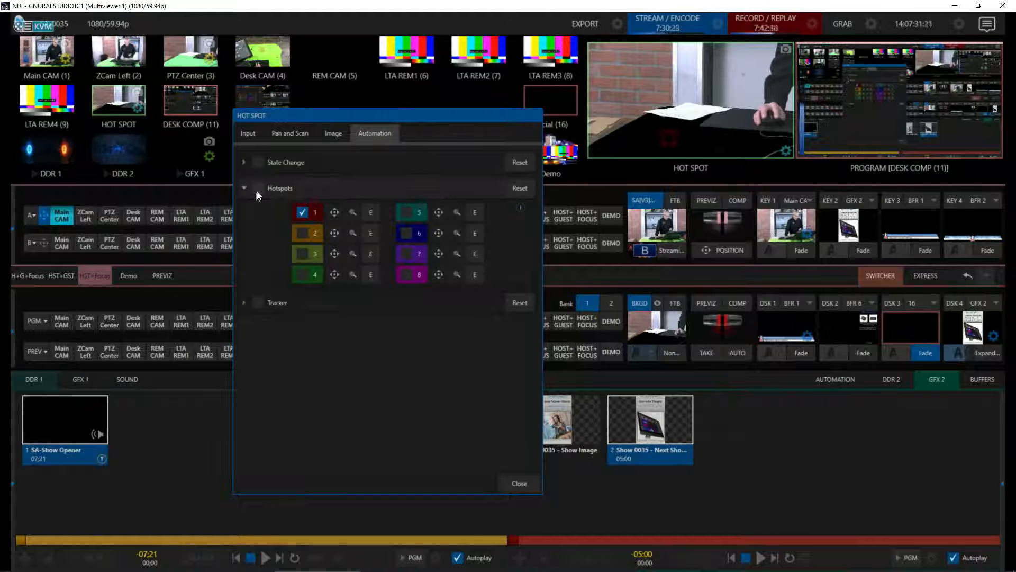
left_click(258, 187)
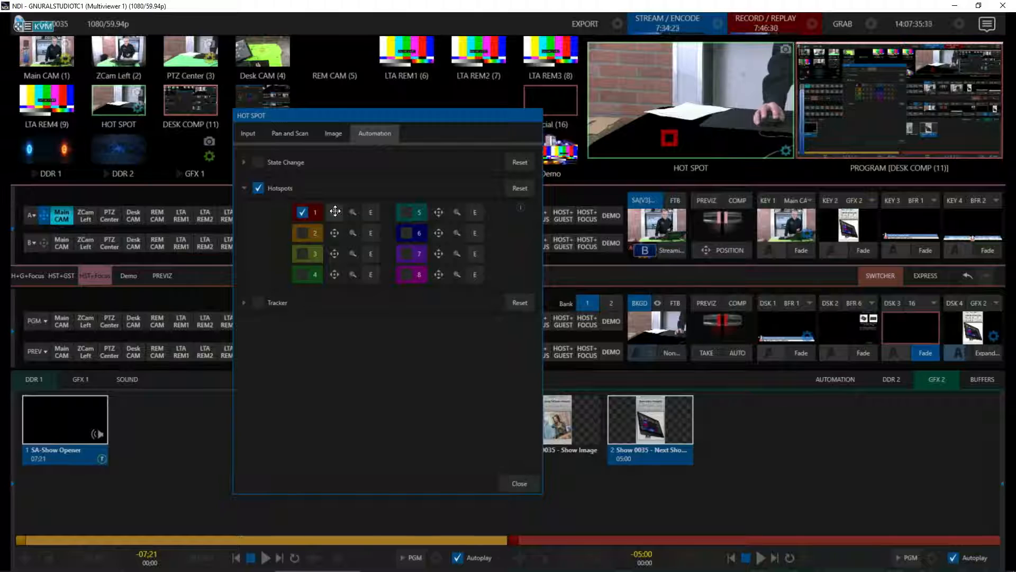
left_click_drag(335, 211, 334, 210)
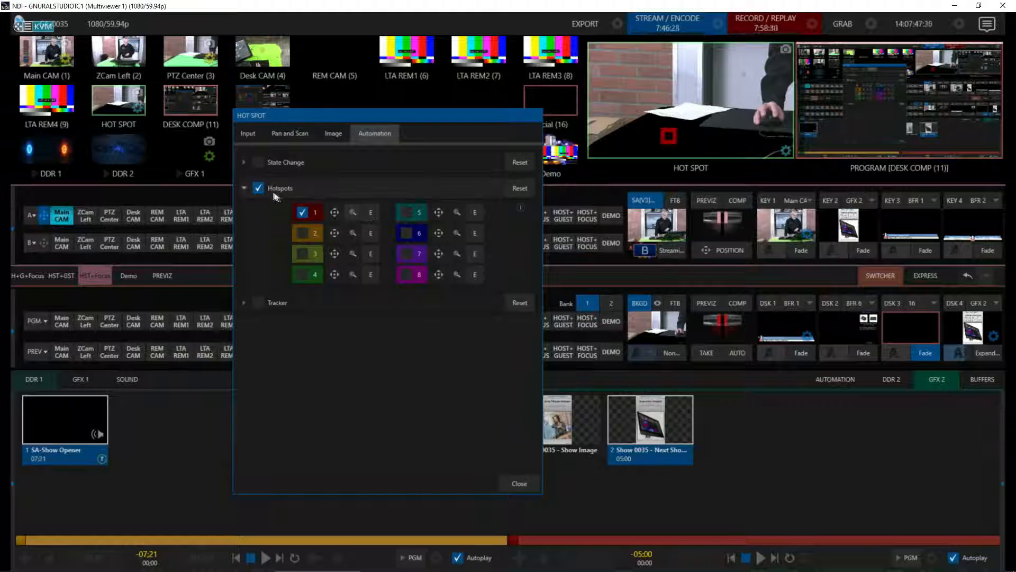
left_click(257, 188)
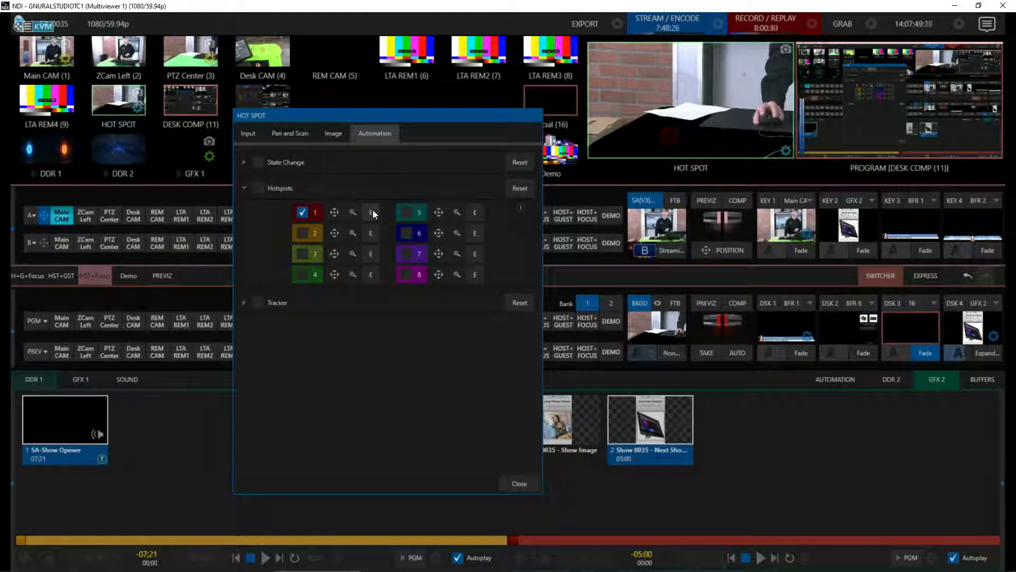
Review the active and inactive macros assigned to hotspot 1, and close the input's configuration without changes.
left_click(372, 212)
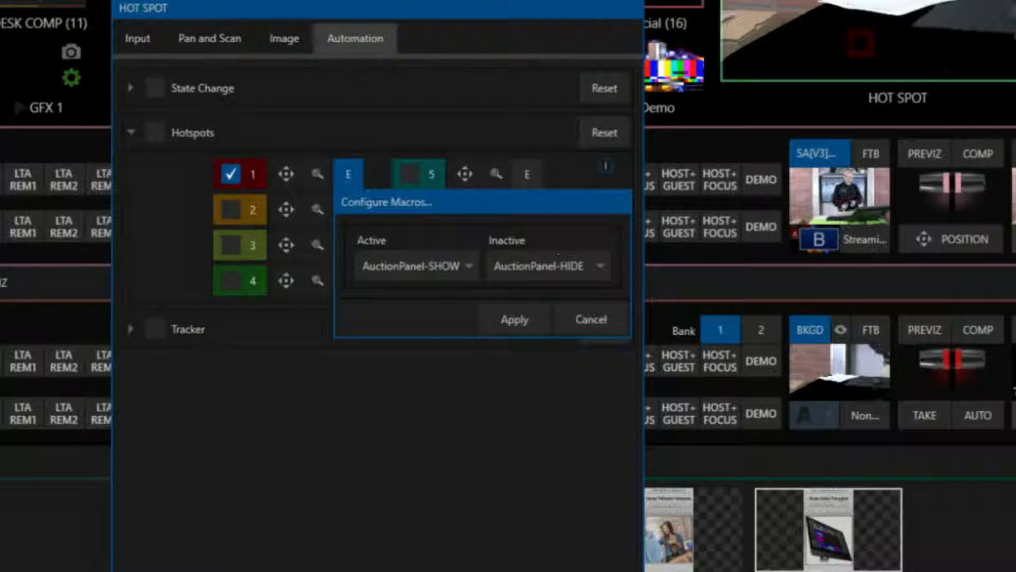
left_click(597, 320)
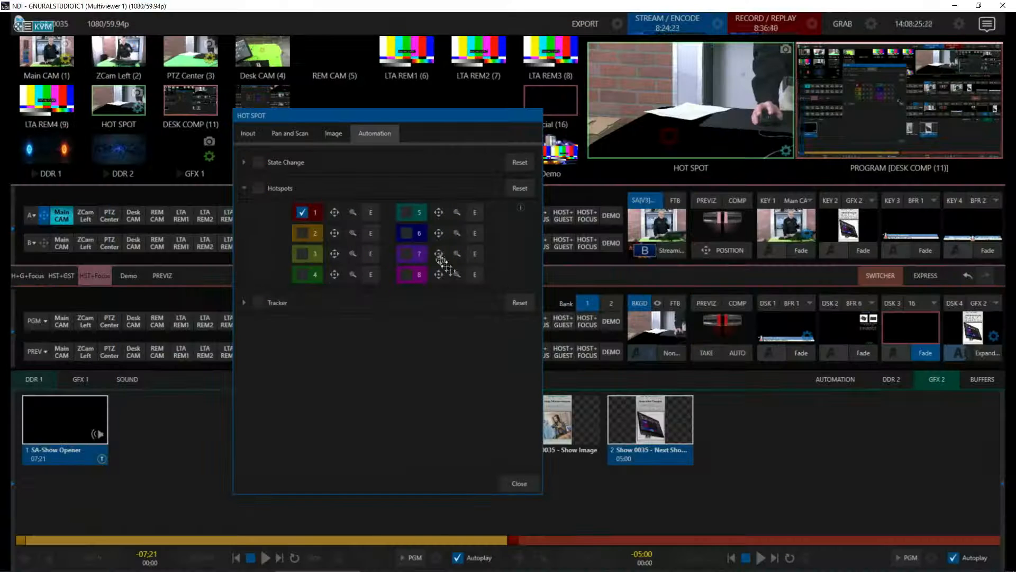
left_click(519, 482)
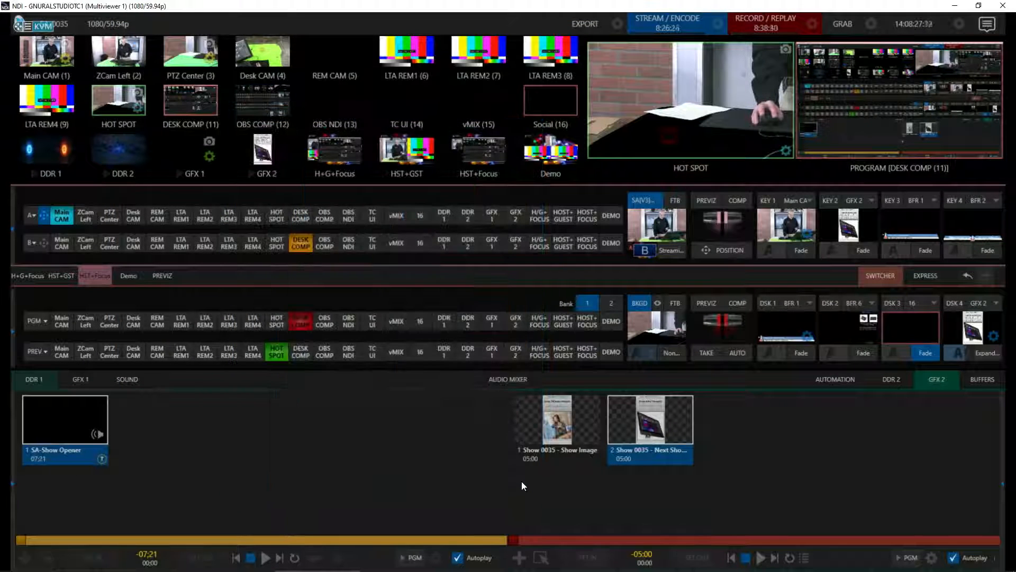
Examine the commands of the Turn Hot Spot On macro in the SA-LowerThirds folder, and leave its editor without changes.
mouse_move(83, 15)
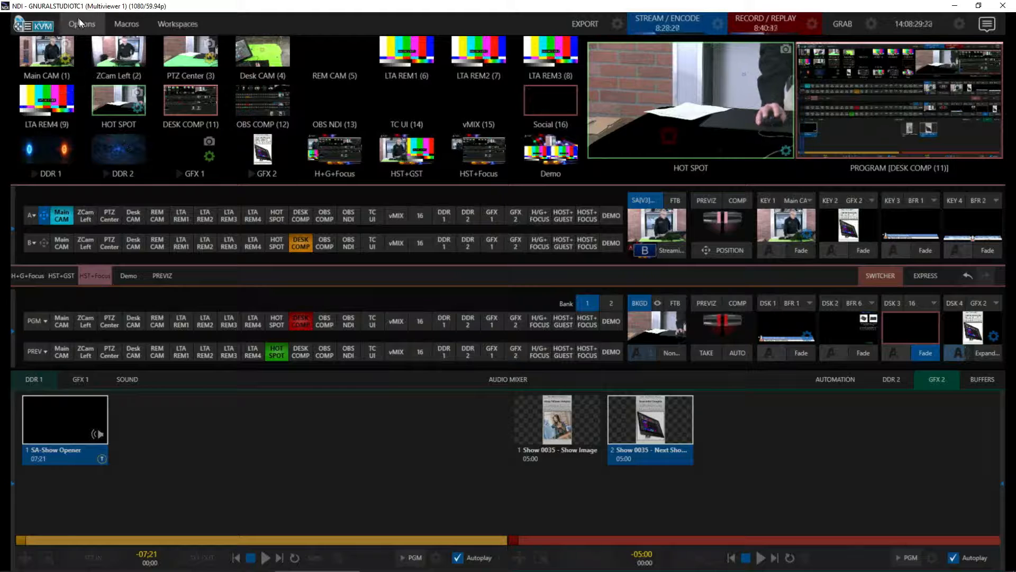
left_click(131, 24)
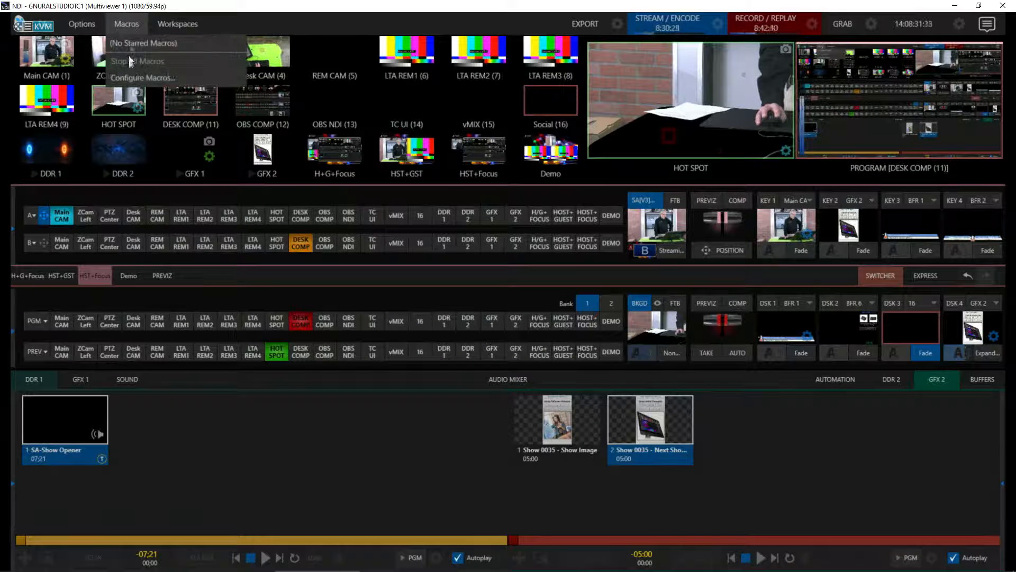
left_click(139, 76)
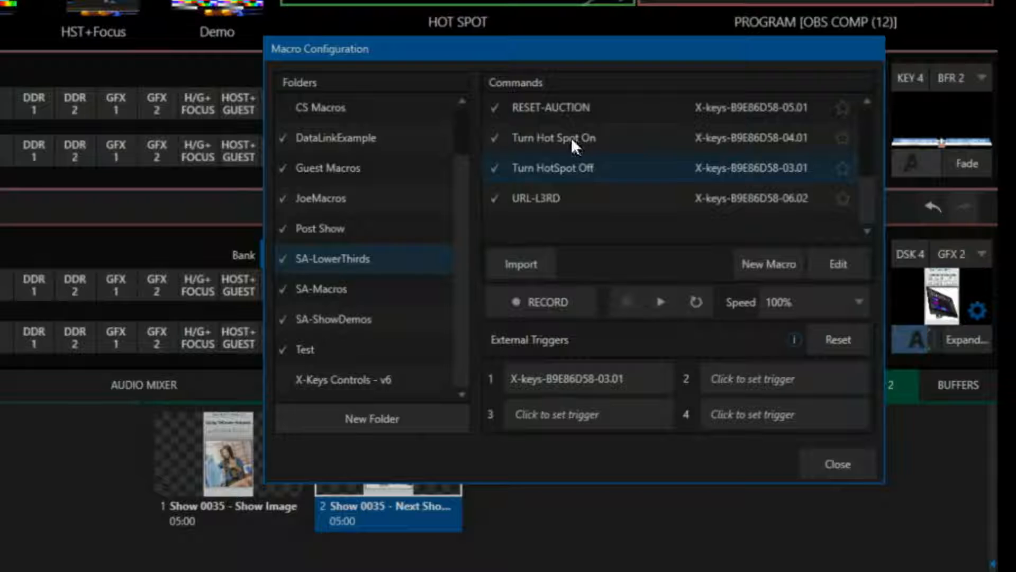
left_click(571, 138)
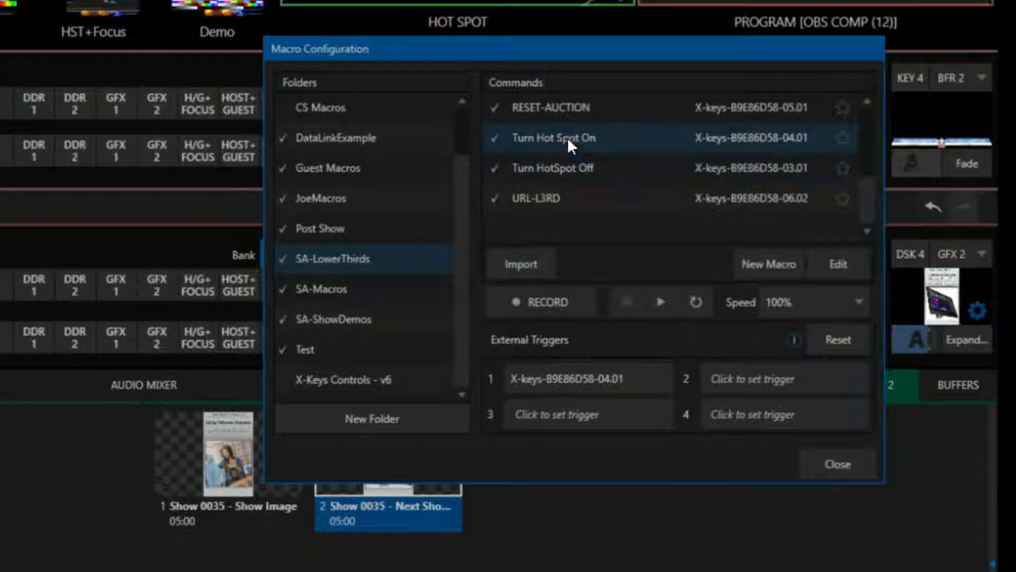
left_click(837, 264)
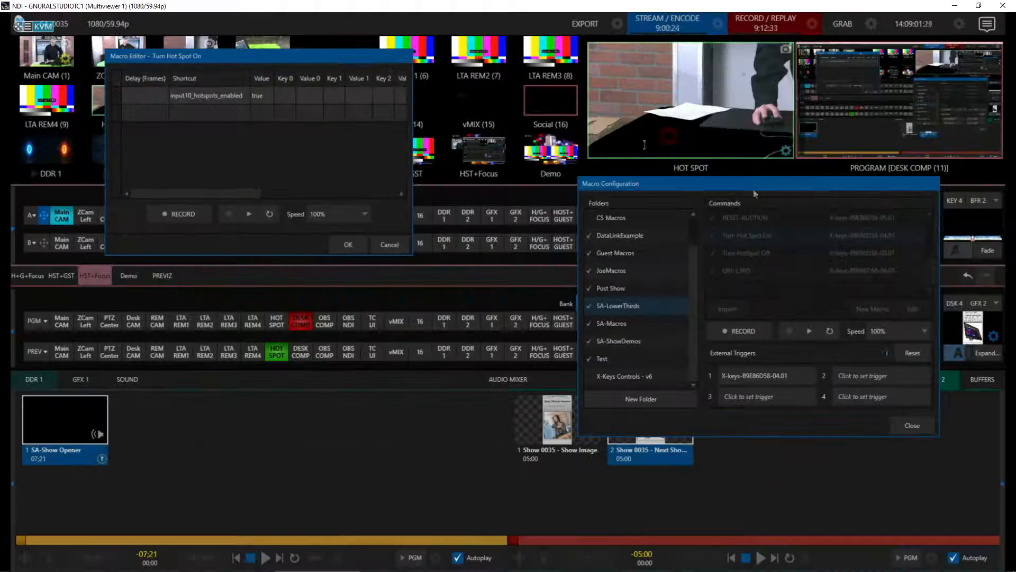
left_click(388, 244)
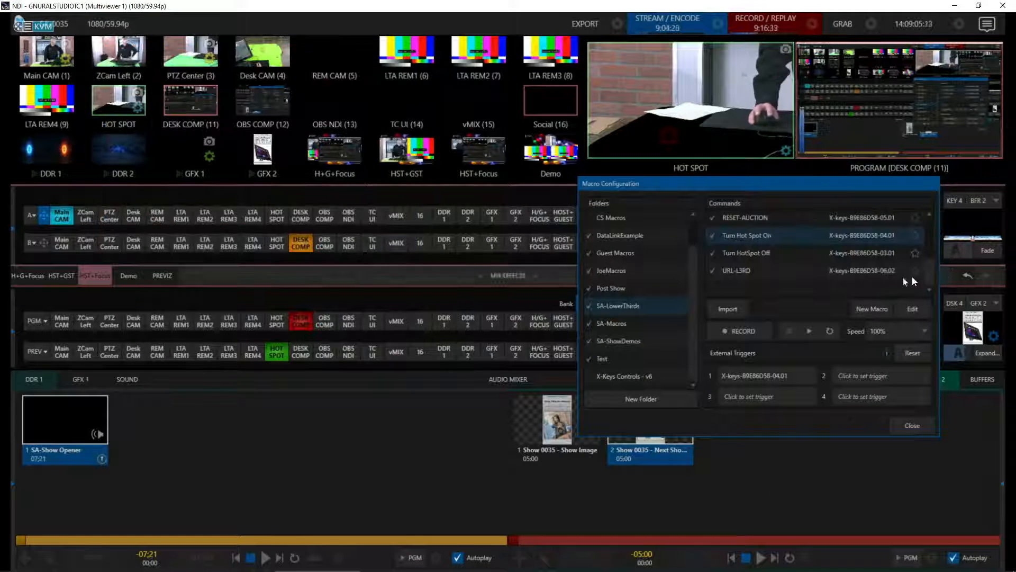
Examine the commands and delay of the AuctionPanel-SHOW macro, and leave its editor without changes.
scroll(930, 243, "up", 2)
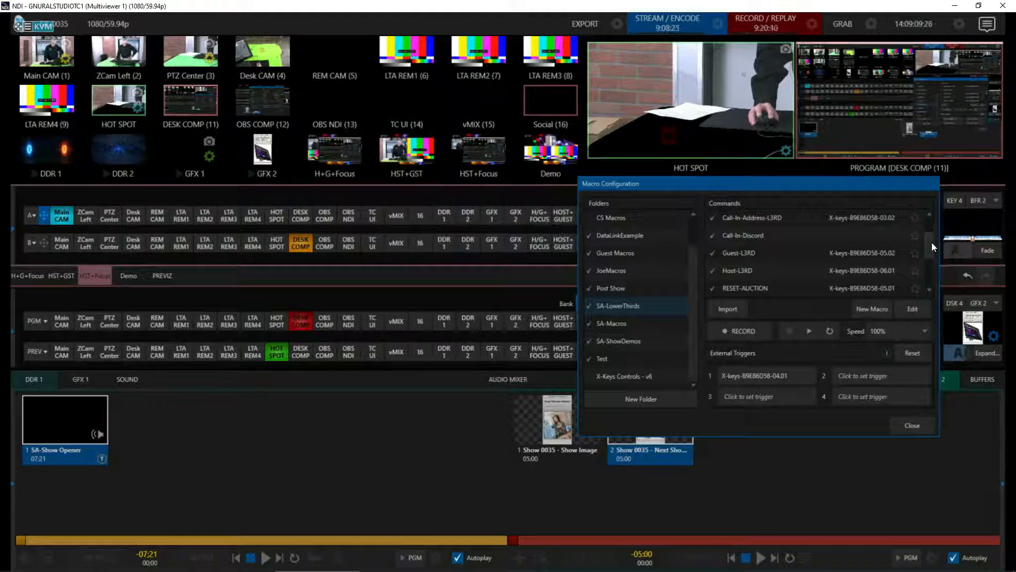
scroll(932, 243, "down", 2)
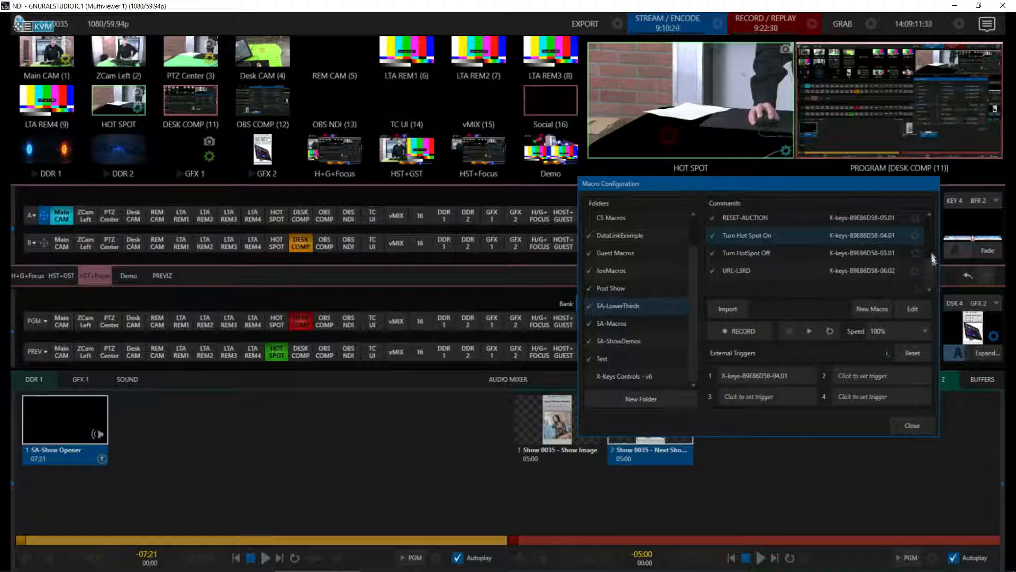
scroll(931, 249, "up", 3)
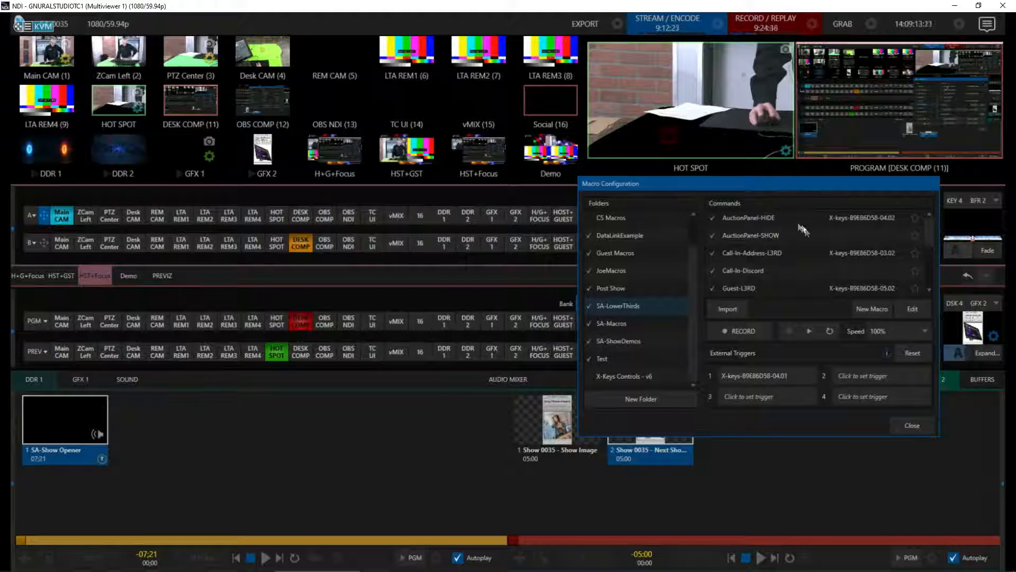
left_click(742, 234)
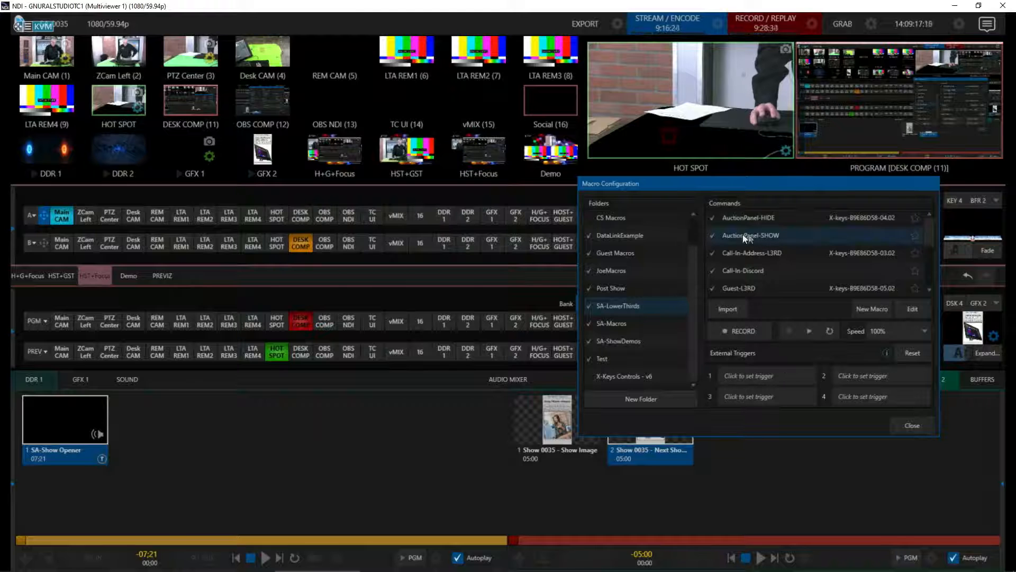
left_click(913, 309)
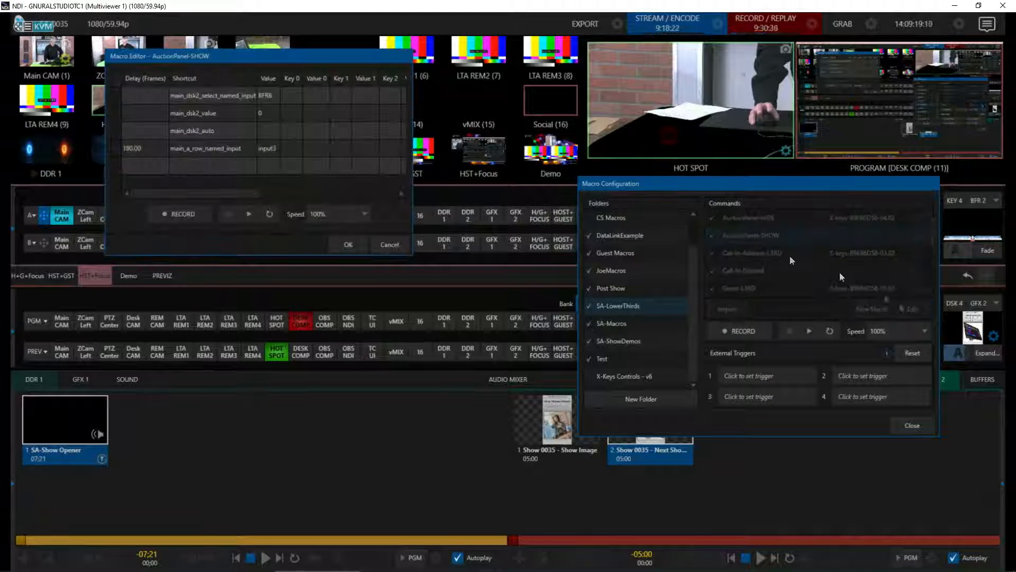
left_click_drag(229, 55, 574, 192)
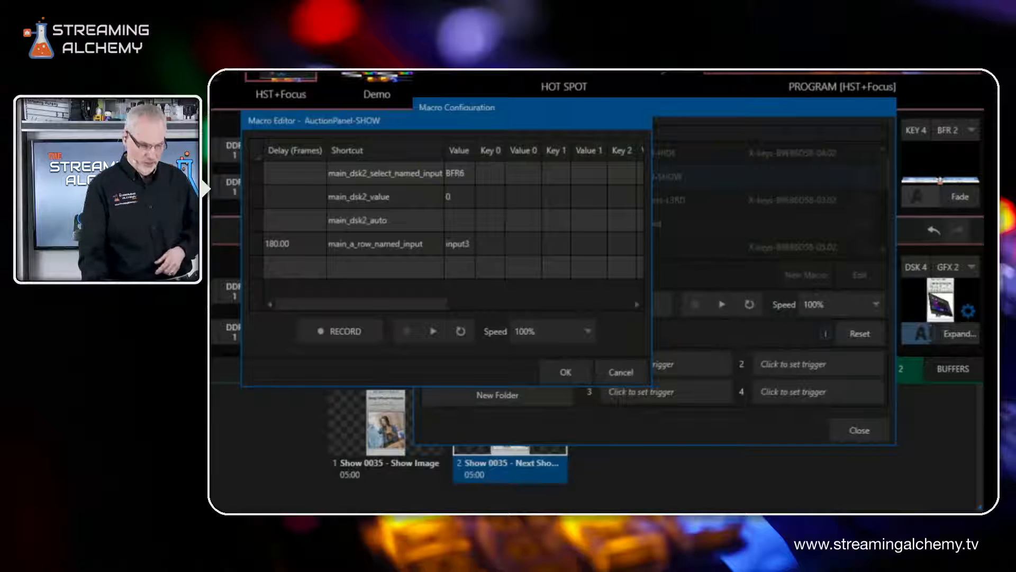
left_click(627, 370)
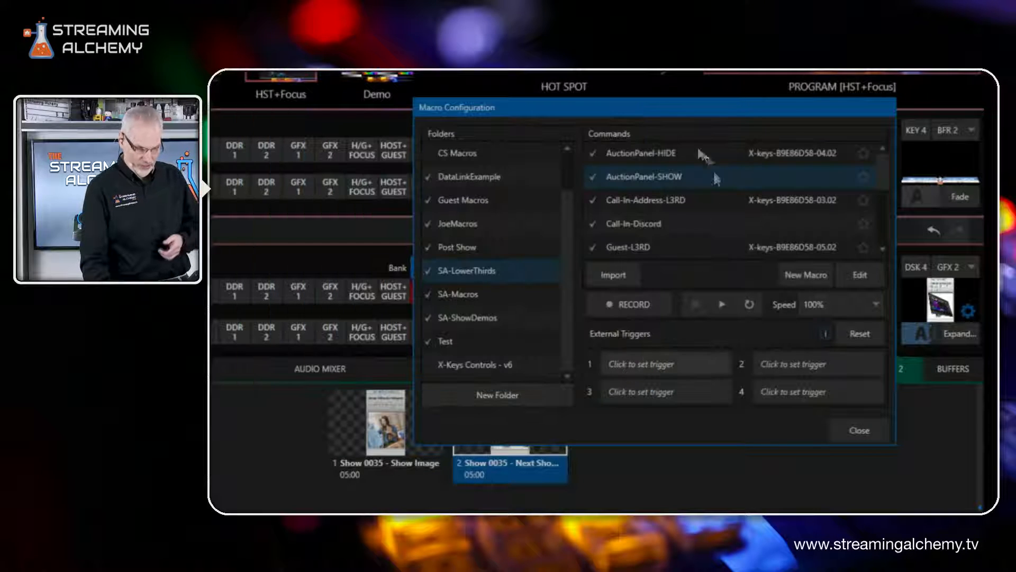
Examine the commands of the AuctionPanel-HIDE macro, and close the macro configuration without changes.
left_click(667, 152)
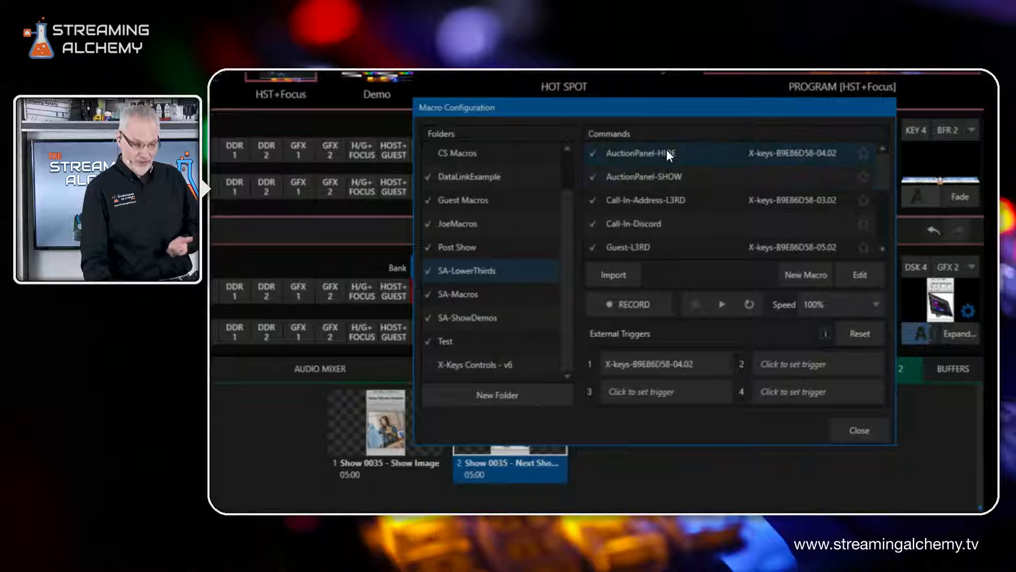
left_click(860, 274)
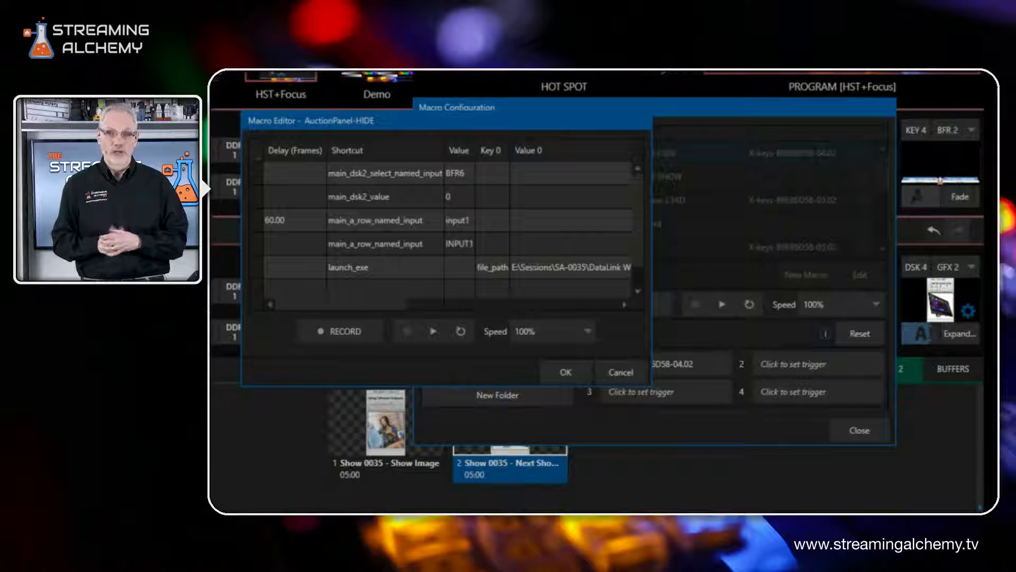
left_click(618, 367)
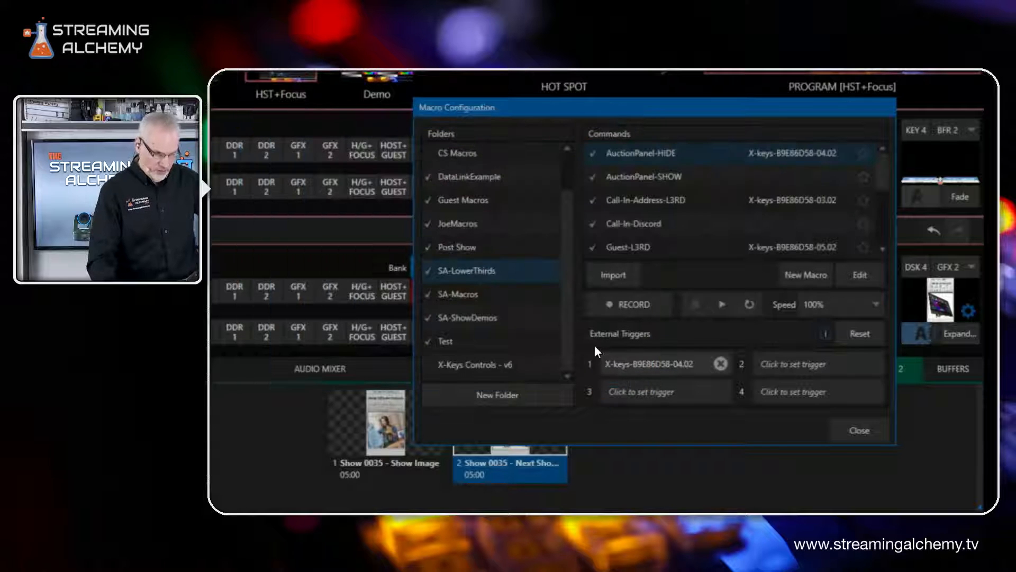
left_click(864, 432)
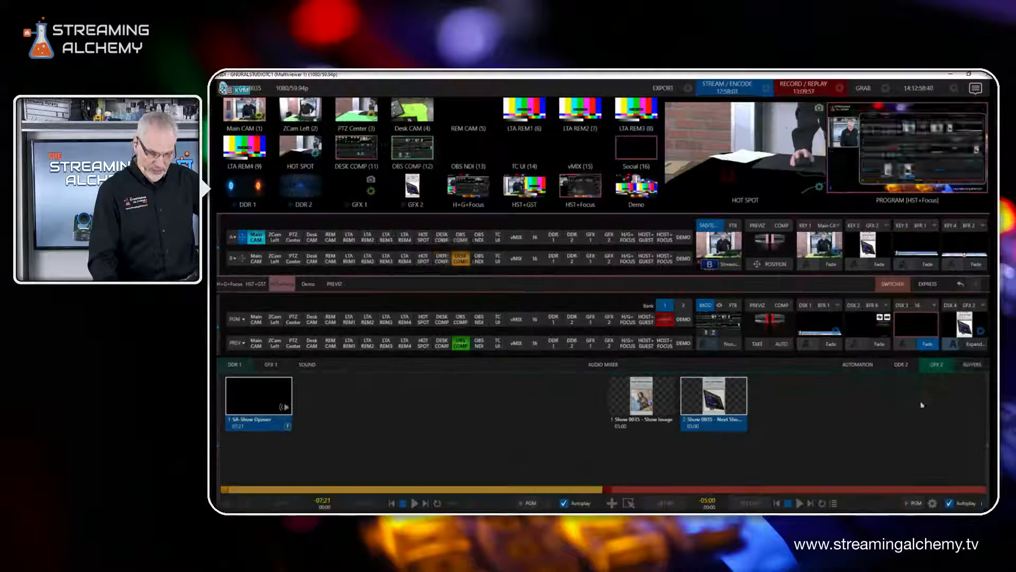
Show the media buffers and inspect which file is loaded in Buffer 6.
left_click(969, 366)
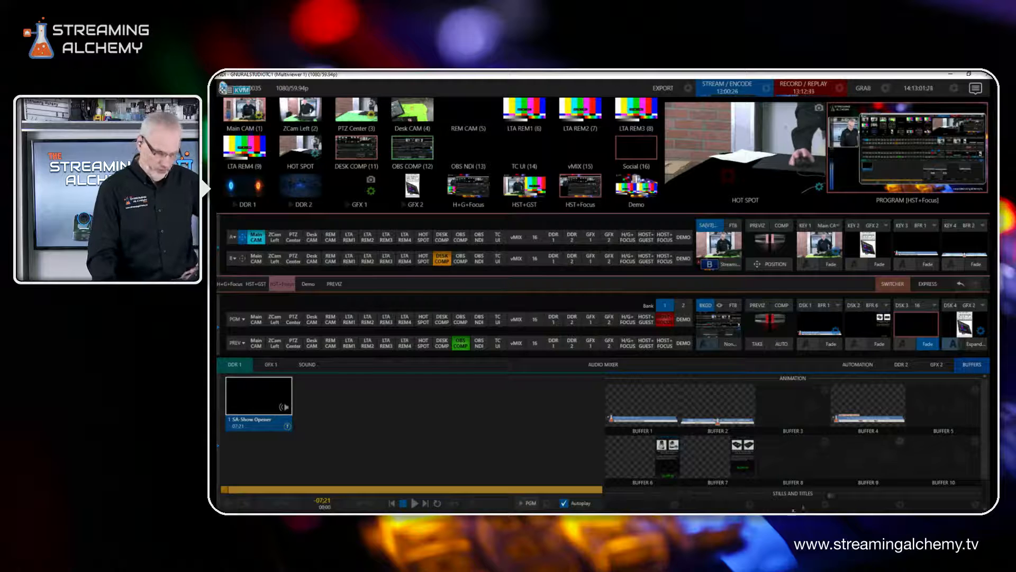
mouse_move(648, 463)
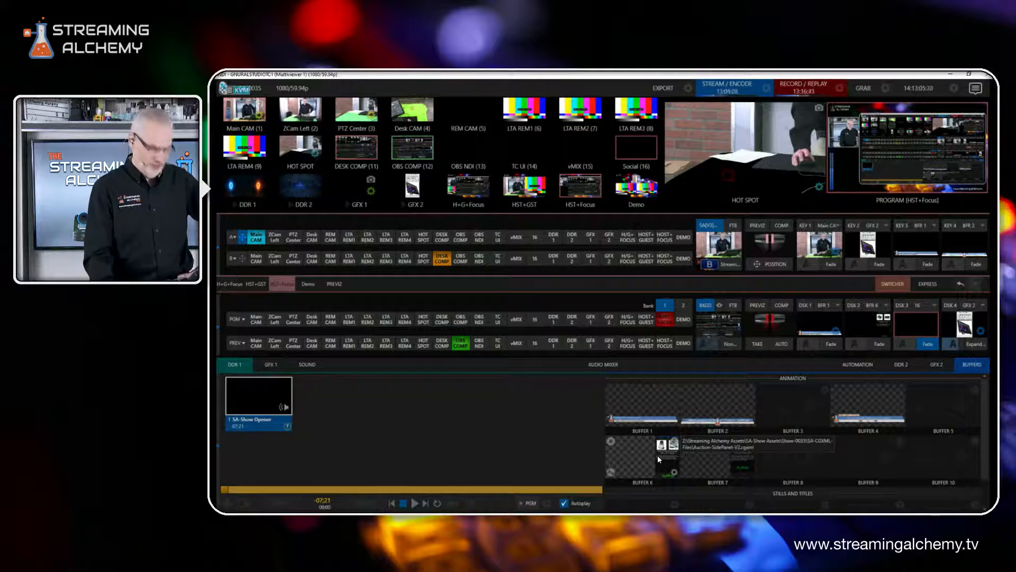
Inspect the item name, brief description and full description text fields of the auction panel in Buffer 6, and close its editor without changes.
right_click(656, 453)
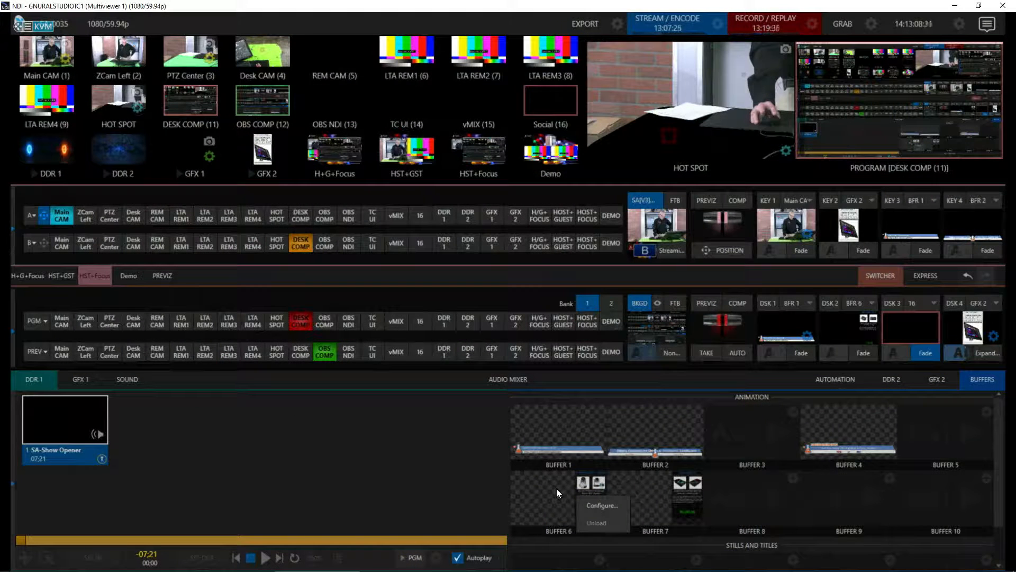
left_click(557, 488)
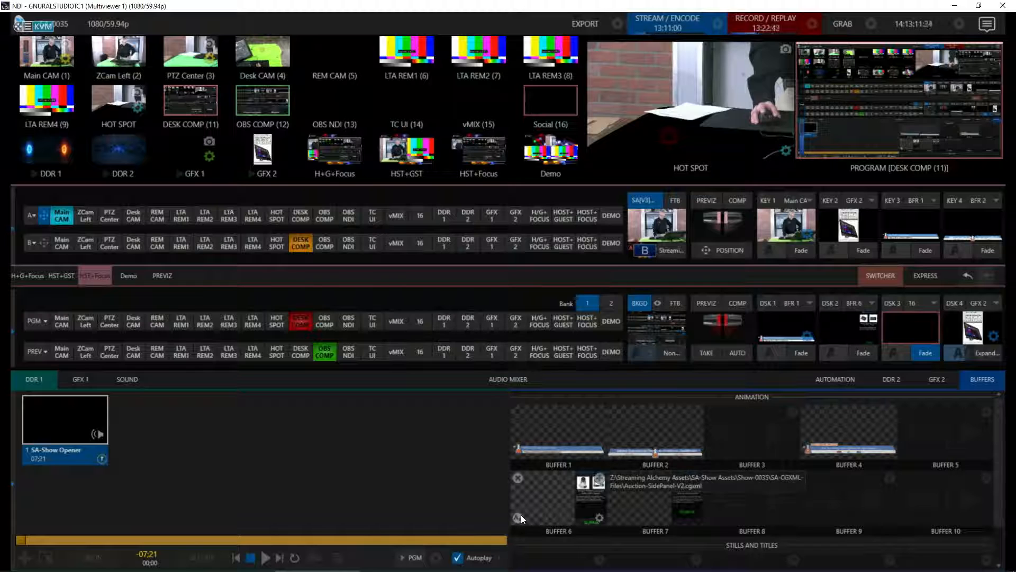
left_click(519, 517)
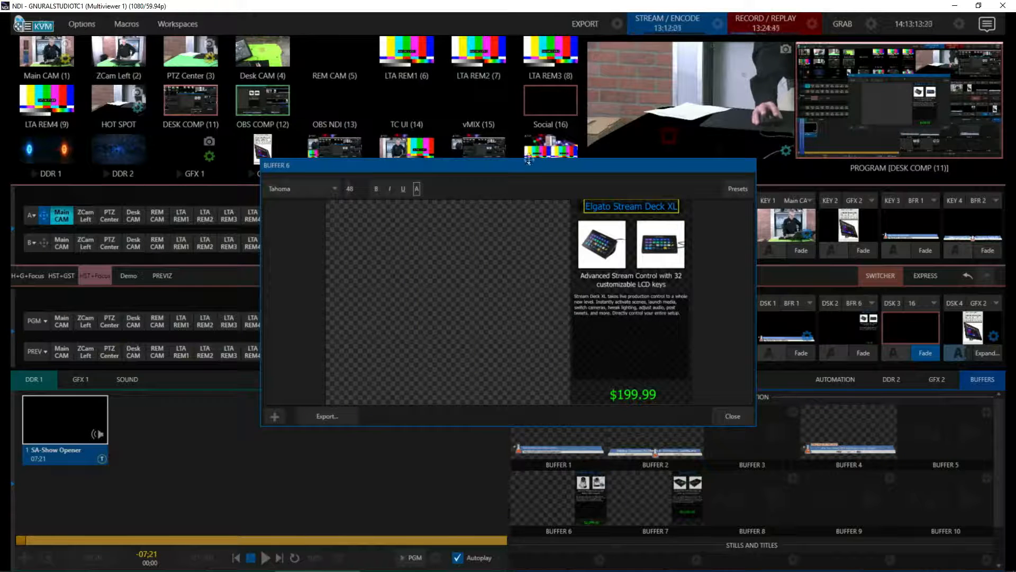
left_click_drag(522, 168, 484, 177)
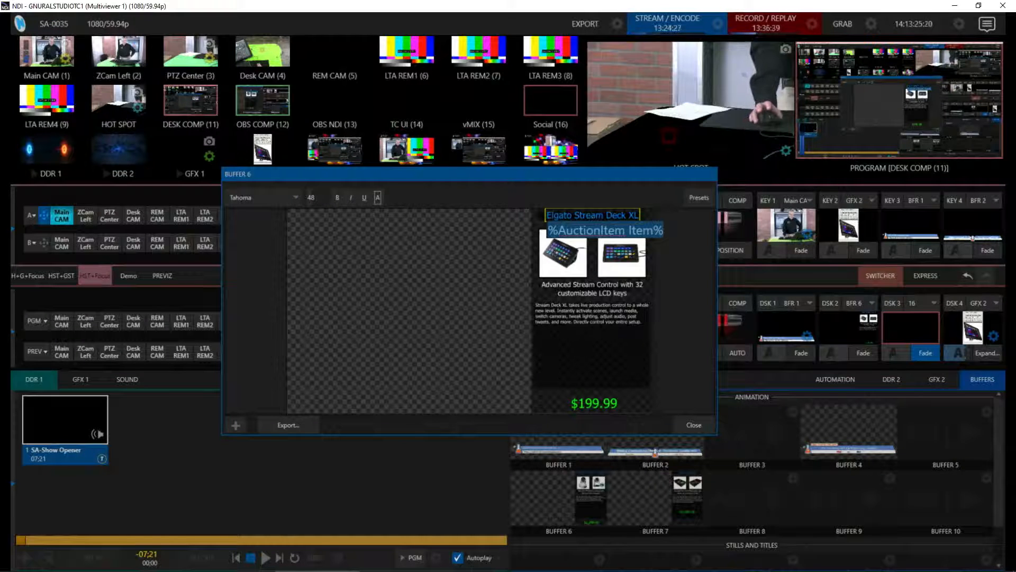
left_click(588, 290)
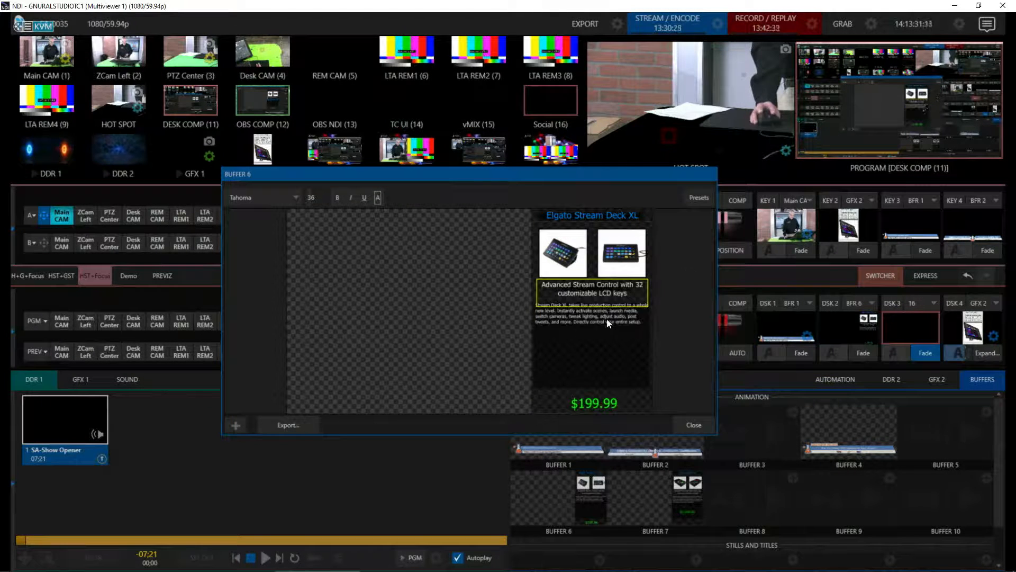
left_click(607, 319)
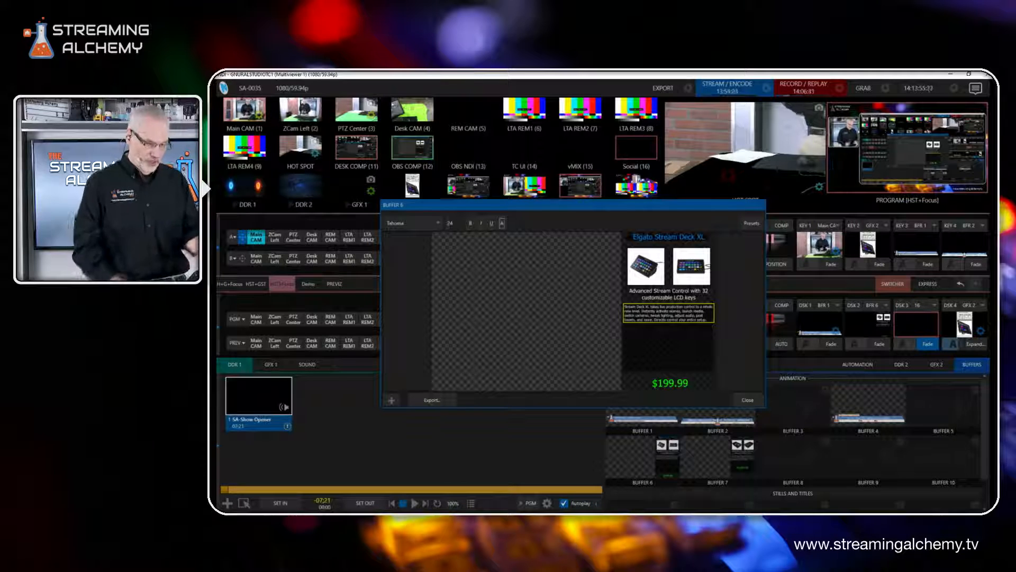
left_click(751, 398)
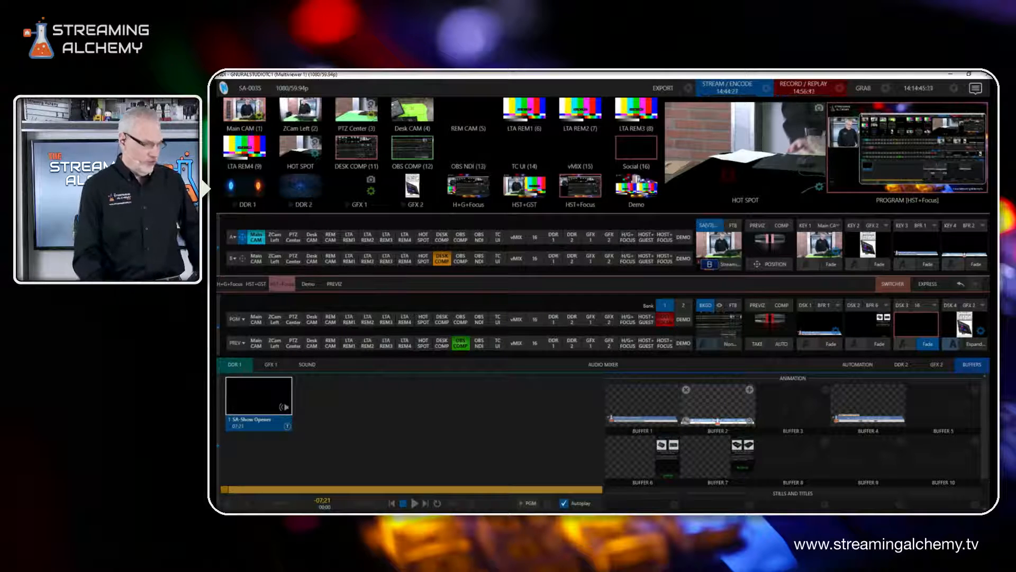
Switch to Notepad++ to examine the auction item tags in Lot-Details.xml, minimize it and reposition the Show-0035 folder window.
mouse_move(243, 91)
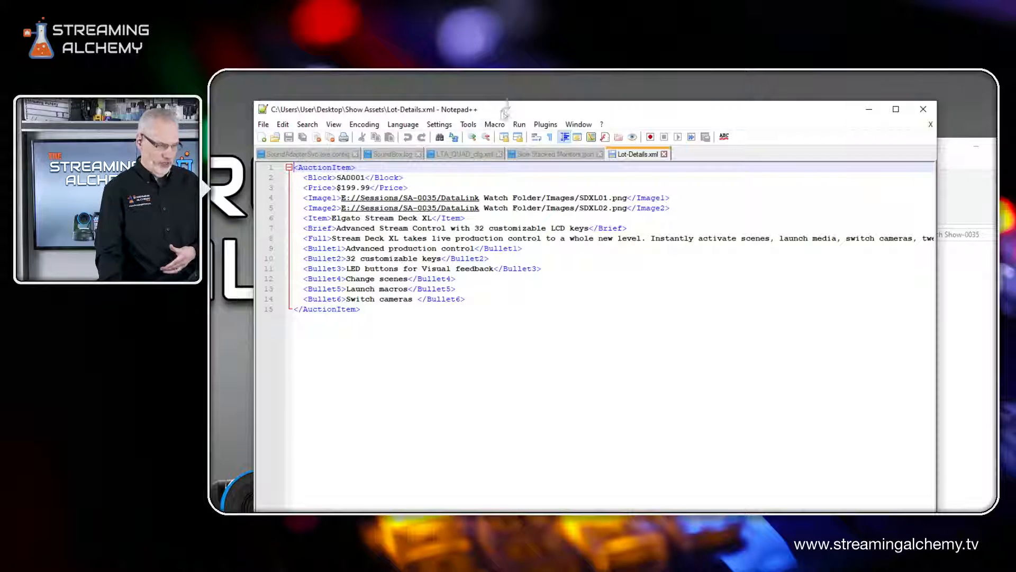
left_click_drag(506, 112, 555, 123)
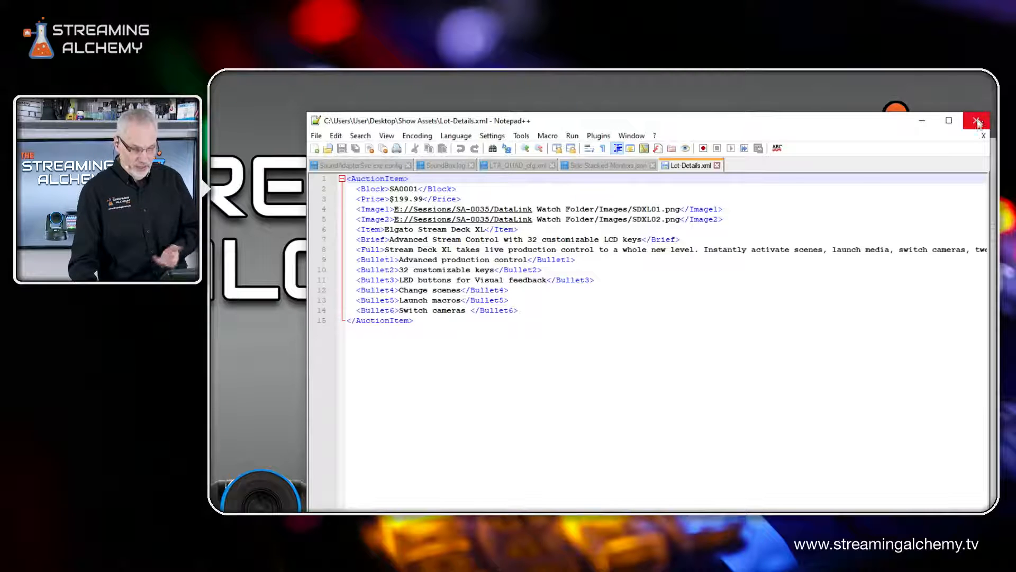
left_click(923, 120)
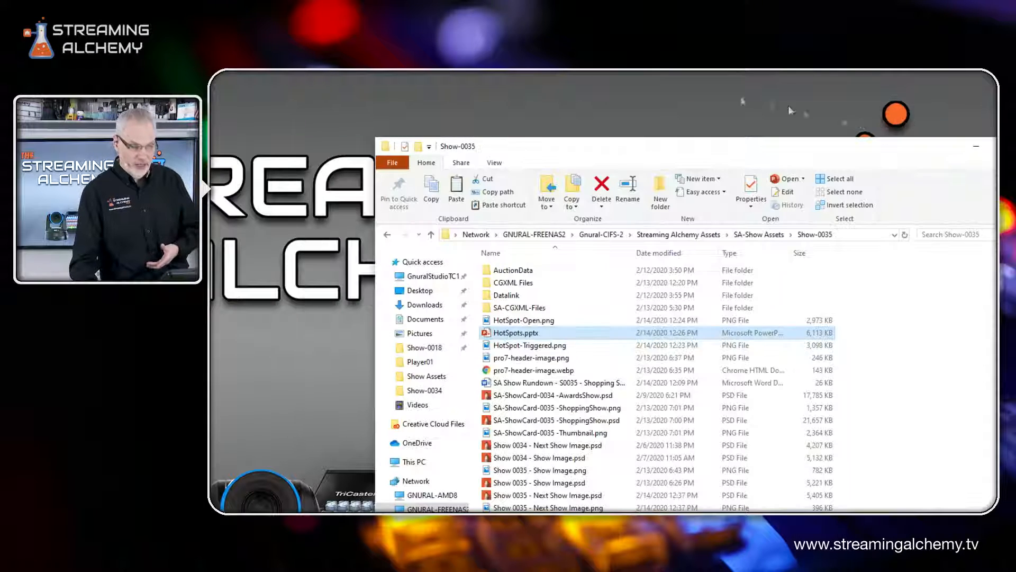
left_click_drag(792, 153, 613, 121)
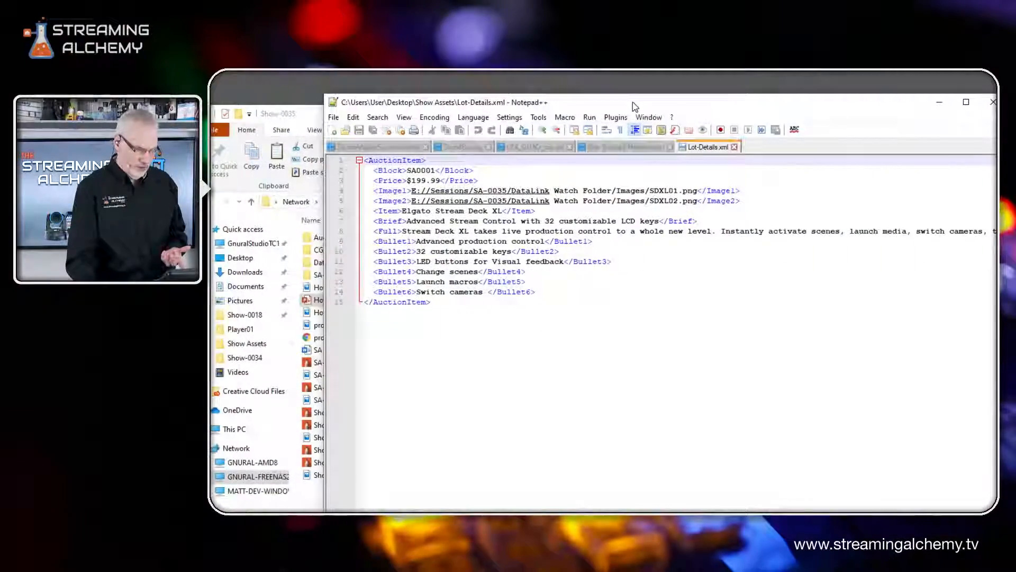
Review the AuctionItem block of Lot-Details.xml again by collapsing and re-expanding it, and minimize the file's window.
mouse_move(635, 106)
left_mouse_down()
mouse_move(656, 119)
mouse_move(627, 116)
left_mouse_up()
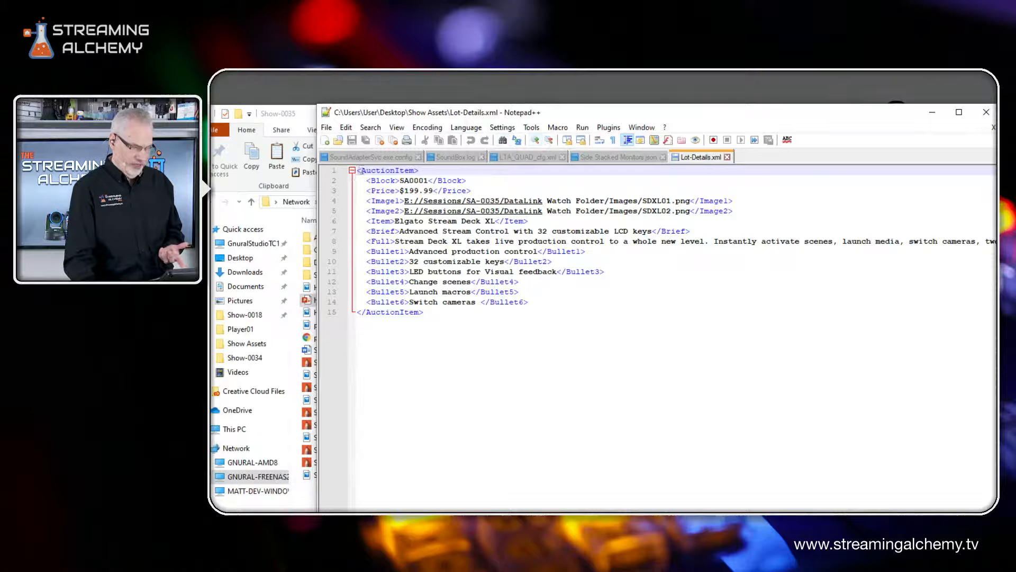
left_click(351, 170)
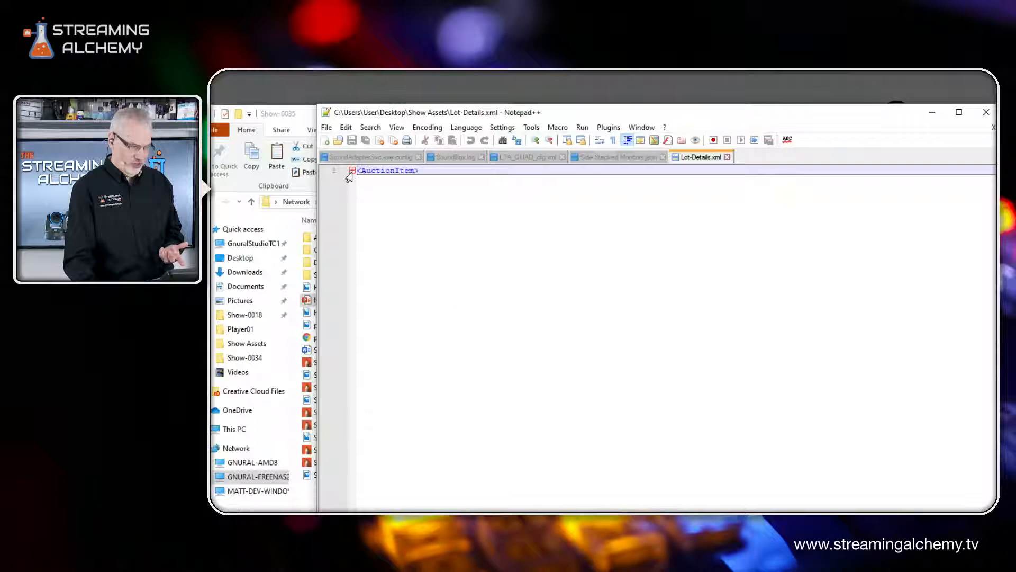
left_click(351, 170)
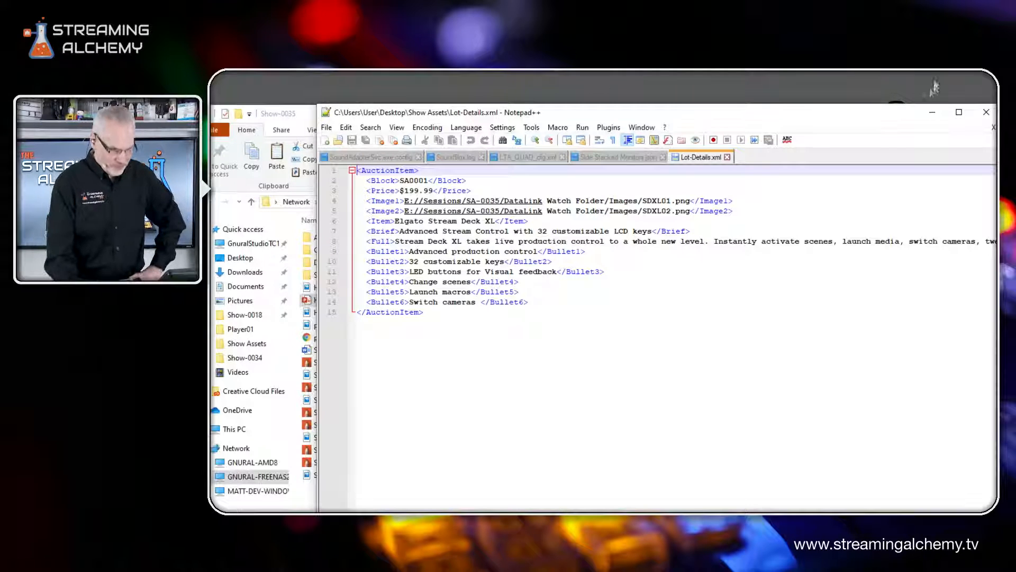
left_click(935, 115)
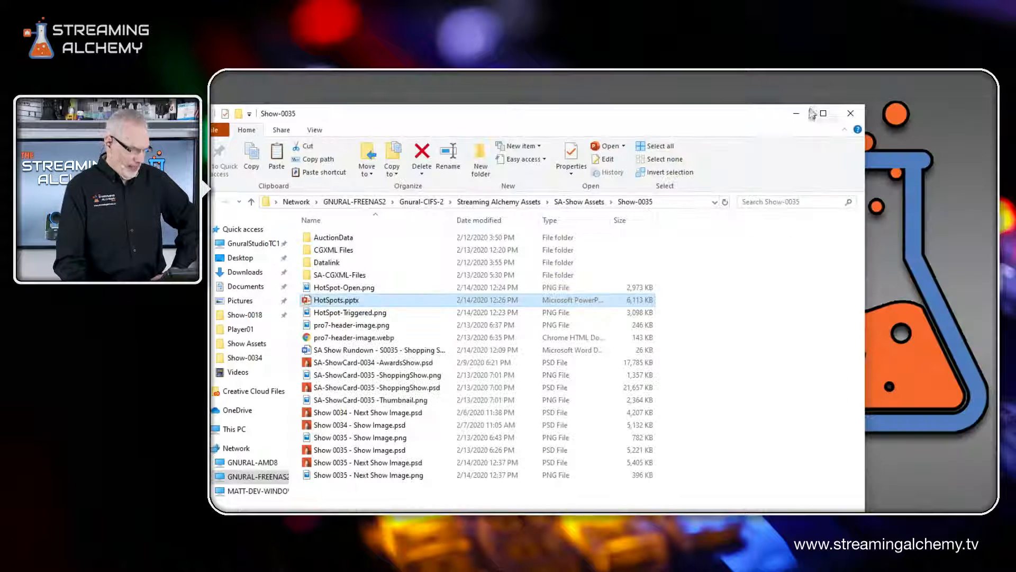